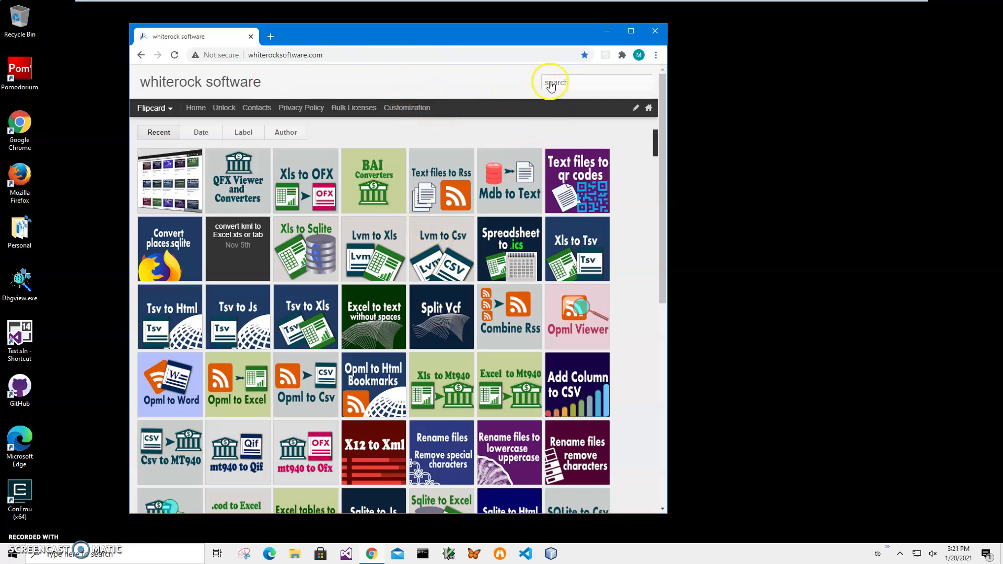
Search the site for qfx, open the QFX viewer post, and download the Qfx to Excel converter
{"action": "type", "text": "fx"}
{"action": "left_click", "coordinate": [175, 189]}
{"action": "left_click", "coordinate": [359, 202]}
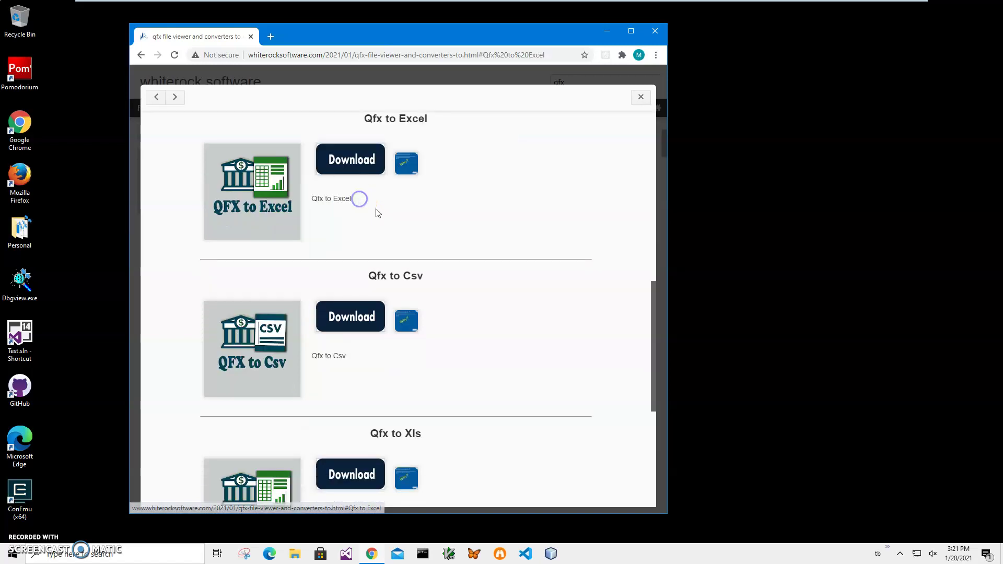
{"action": "left_click", "coordinate": [359, 165]}
Let QfxtoExcelSetup.zip finish downloading and return to the qfx converters page
{"action": "left_click", "coordinate": [395, 173]}
Open QfxtoExcelSetup.zip and launch QfxtoExcelSetup.msi, choosing Run anyway past the SmartScreen warning
{"action": "left_click", "coordinate": [489, 170]}
{"action": "left_click", "coordinate": [197, 500]}
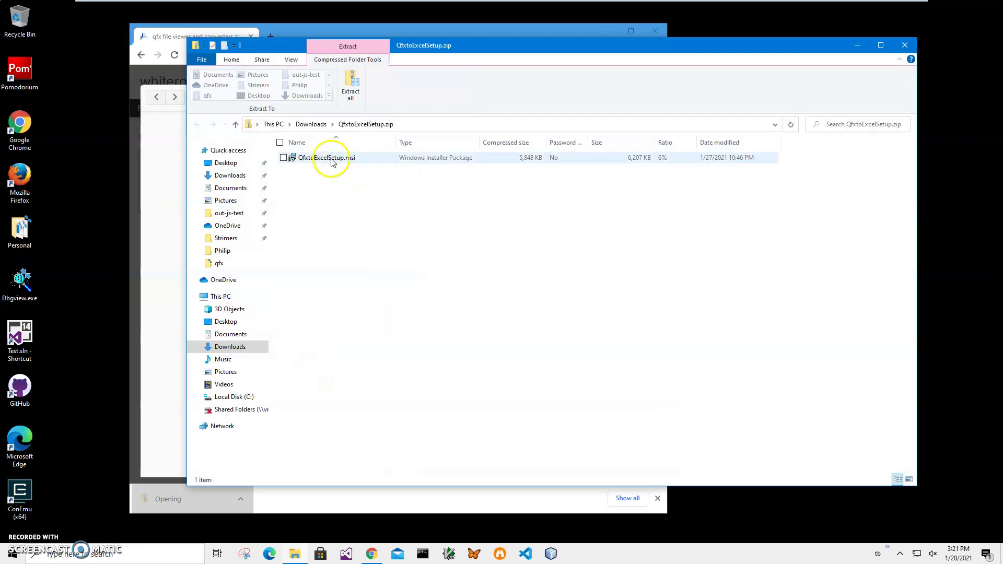
{"action": "double_click", "coordinate": [331, 159]}
{"action": "left_click", "coordinate": [392, 201]}
{"action": "left_click_drag", "start_coordinate": [478, 222], "coordinate": [381, 218]}
{"action": "left_click", "coordinate": [535, 367]}
Install QfxtoExcel through the setup wizard with administrator approval, then close Explorer and Chrome
{"action": "left_click", "coordinate": [552, 358]}
{"action": "left_click", "coordinate": [553, 360]}
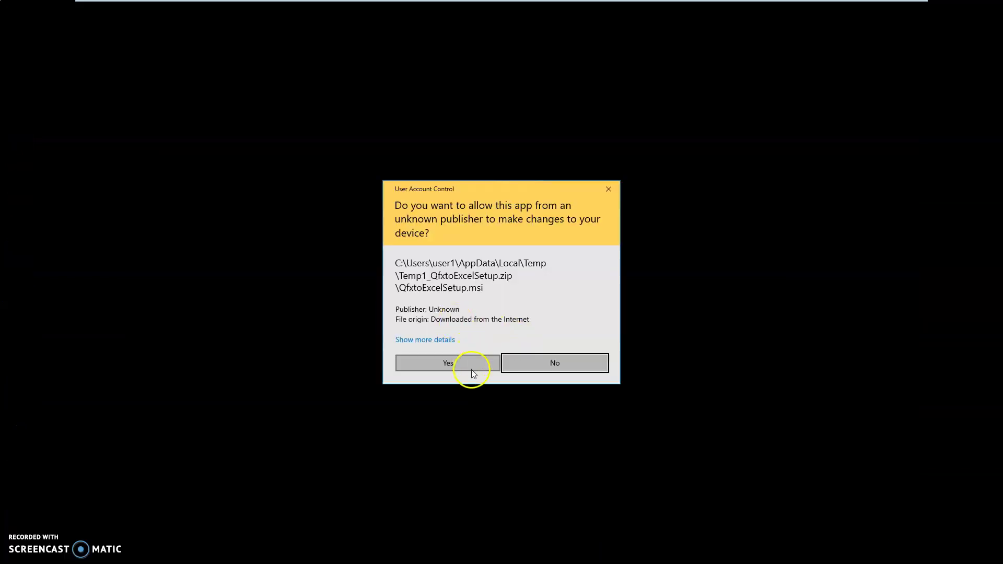
{"action": "left_click", "coordinate": [468, 365]}
{"action": "left_click", "coordinate": [555, 358]}
{"action": "left_click", "coordinate": [908, 49]}
{"action": "left_click", "coordinate": [657, 31]}
Launch QfxtoExcel from the desktop and pick Documents\qfx\test.qfx as the input file
{"action": "double_click", "coordinate": [60, 19]}
{"action": "left_click", "coordinate": [627, 198]}
{"action": "scroll", "coordinate": [391, 285], "scroll_direction": "down", "scroll_amount": 8}
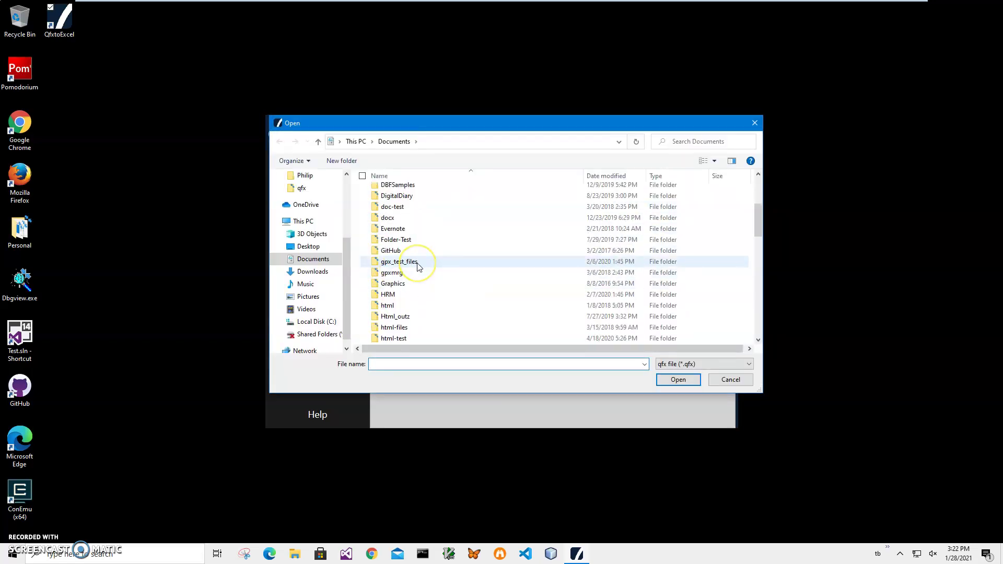
{"action": "scroll", "coordinate": [413, 267], "scroll_direction": "down", "scroll_amount": 4}
{"action": "double_click", "coordinate": [385, 262]}
{"action": "double_click", "coordinate": [389, 203]}
Advance to Step 3: Run, convert test.qfx, and save the workbook under its default name
{"action": "left_click", "coordinate": [562, 377]}
{"action": "left_click", "coordinate": [635, 232]}
{"action": "left_click", "coordinate": [595, 413]}
{"action": "left_click", "coordinate": [678, 190]}
{"action": "left_click", "coordinate": [681, 380]}
{"action": "left_click", "coordinate": [295, 554]}
Open the Qfx to Excel .xlsx in Excel Mobile and inspect cells C3 and B1
{"action": "left_click", "coordinate": [360, 255]}
{"action": "double_click", "coordinate": [360, 255]}
{"action": "left_click", "coordinate": [448, 218]}
{"action": "left_click", "coordinate": [538, 291]}
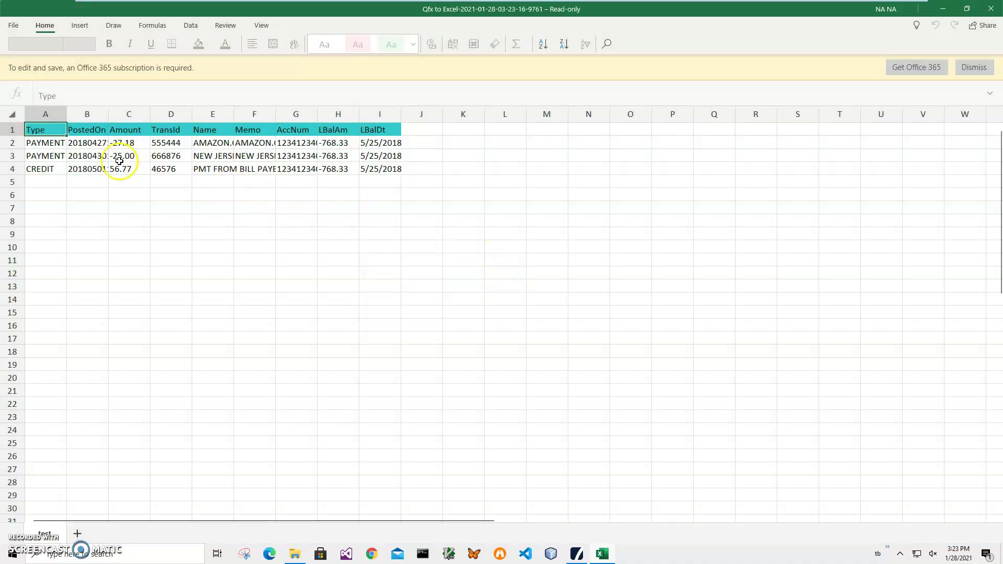
{"action": "left_click", "coordinate": [114, 157]}
{"action": "left_click", "coordinate": [97, 134]}
{"action": "left_click", "coordinate": [122, 166]}
{"action": "left_click", "coordinate": [130, 144]}
{"action": "left_click", "coordinate": [38, 144]}
{"action": "left_click", "coordinate": [39, 157]}
{"action": "left_click", "coordinate": [34, 169]}
{"action": "left_click", "coordinate": [37, 131]}
{"action": "left_click", "coordinate": [80, 144]}
{"action": "left_click", "coordinate": [130, 143]}
{"action": "left_click", "coordinate": [184, 143]}
{"action": "left_click", "coordinate": [210, 143]}
{"action": "left_click", "coordinate": [263, 143]}
{"action": "left_click", "coordinate": [298, 145]}
{"action": "left_click", "coordinate": [345, 144]}
{"action": "left_click", "coordinate": [310, 144]}
{"action": "left_click", "coordinate": [380, 144]}
{"action": "left_click", "coordinate": [383, 156]}
{"action": "left_click", "coordinate": [384, 171]}
{"action": "left_click_drag", "start_coordinate": [375, 167], "coordinate": [380, 144]}
{"action": "left_click", "coordinate": [380, 155]}
{"action": "left_click", "coordinate": [287, 143]}
{"action": "left_click", "coordinate": [331, 142]}
{"action": "left_click_drag", "start_coordinate": [287, 143], "coordinate": [381, 143]}
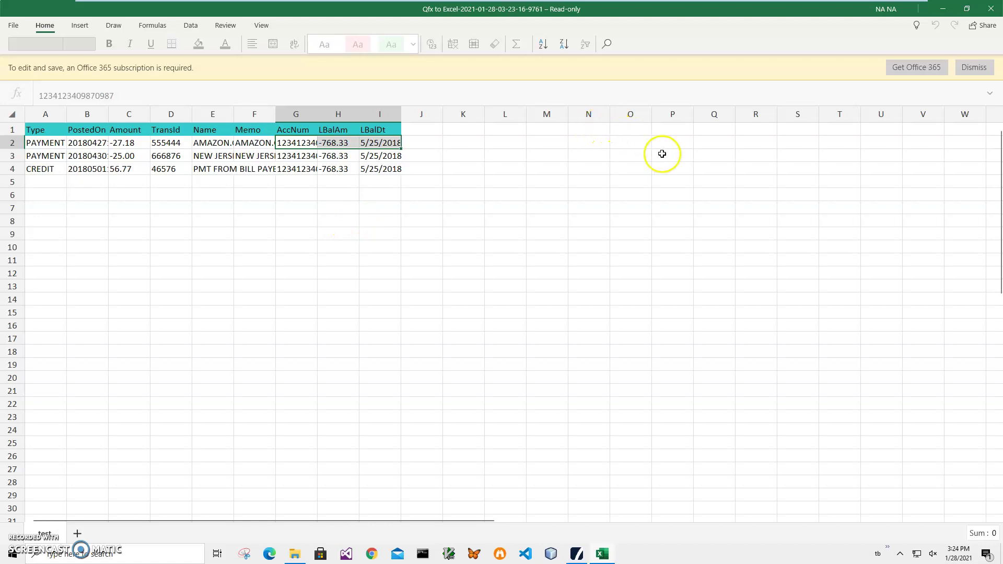